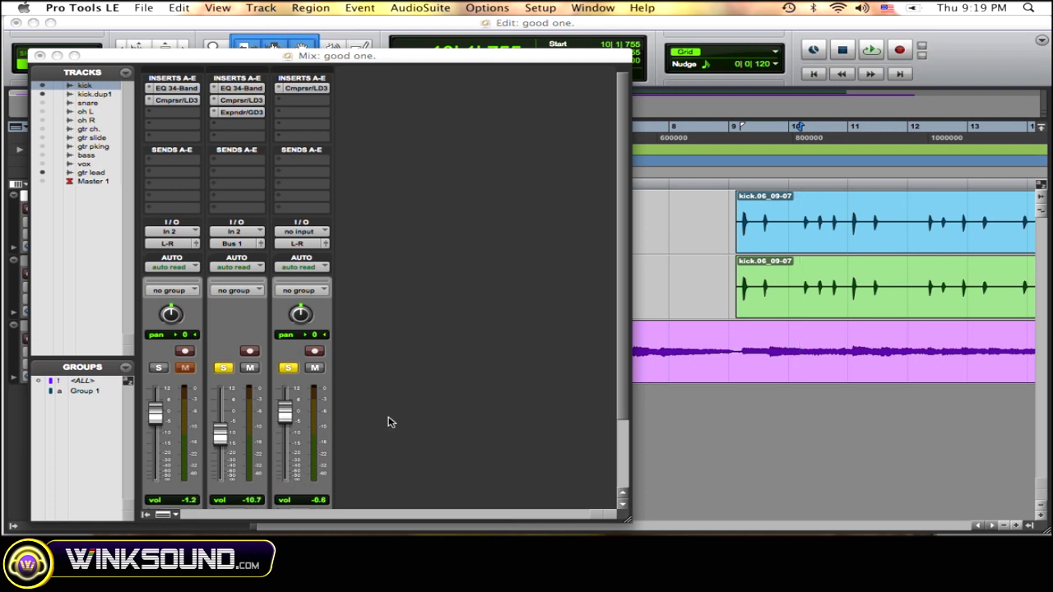
Step: Scroll the Mix window down to show the kick, kick.dup1 and gtr lead name plates
scroll(390, 422, "down", 4)
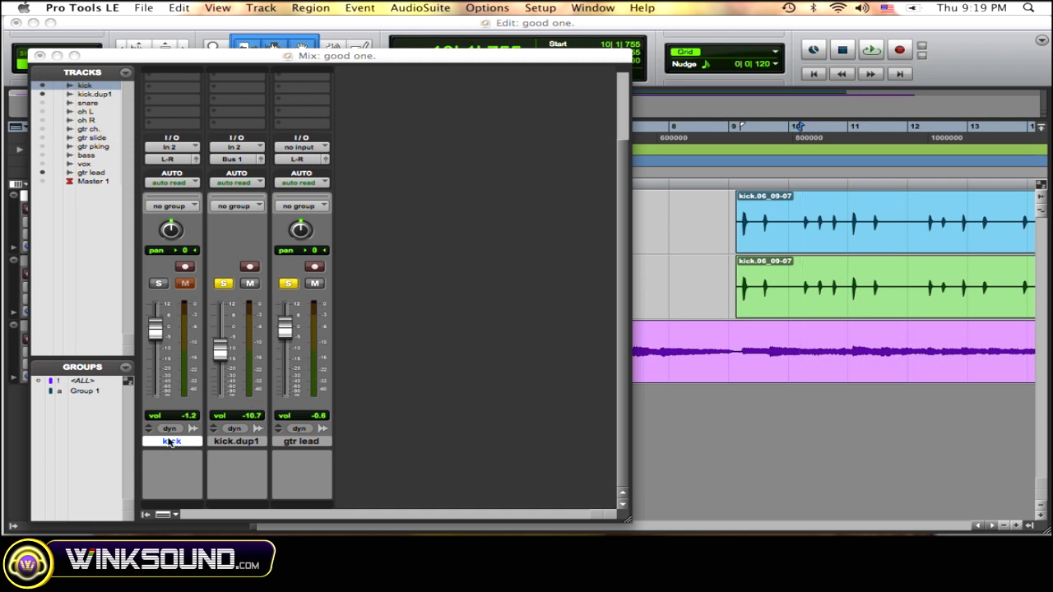
Step: Point out Duplicate in the kick and Track menus, return to the inserts, and open kick.dup1's Expander/Gate
left_click(169, 442)
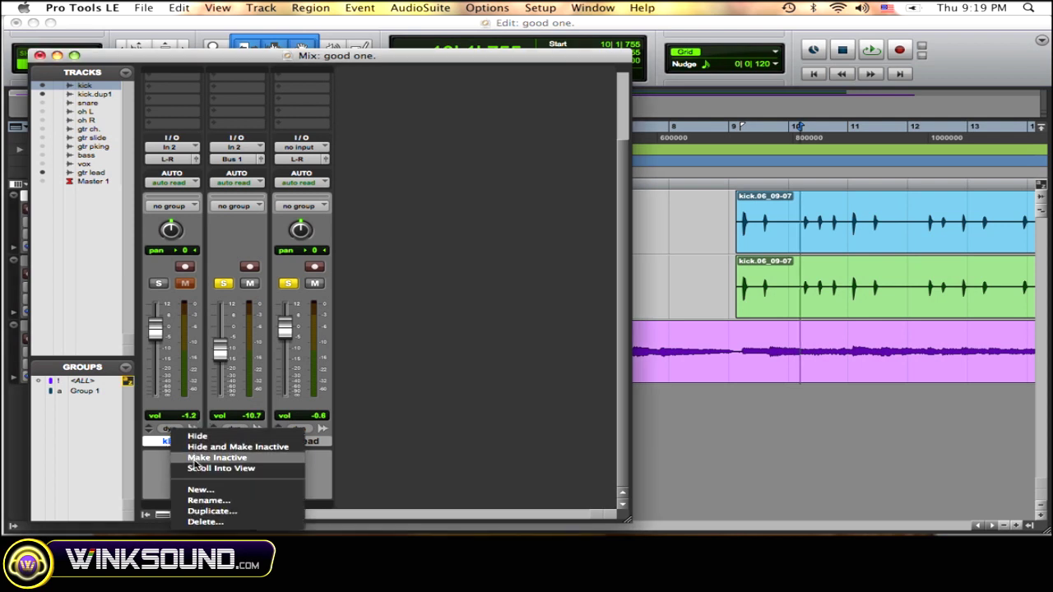
left_click(371, 486)
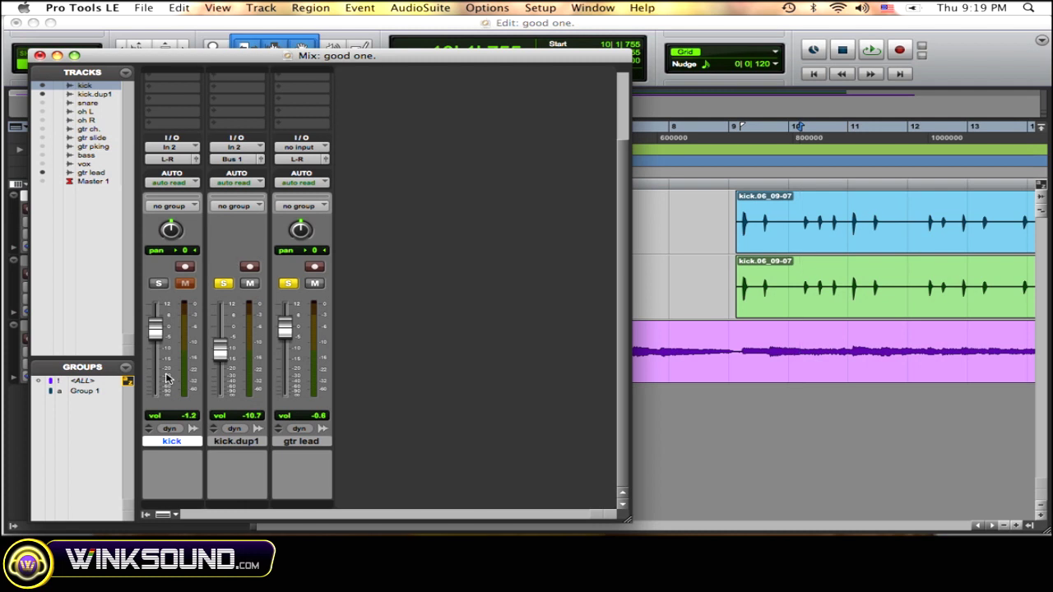
left_click(260, 8)
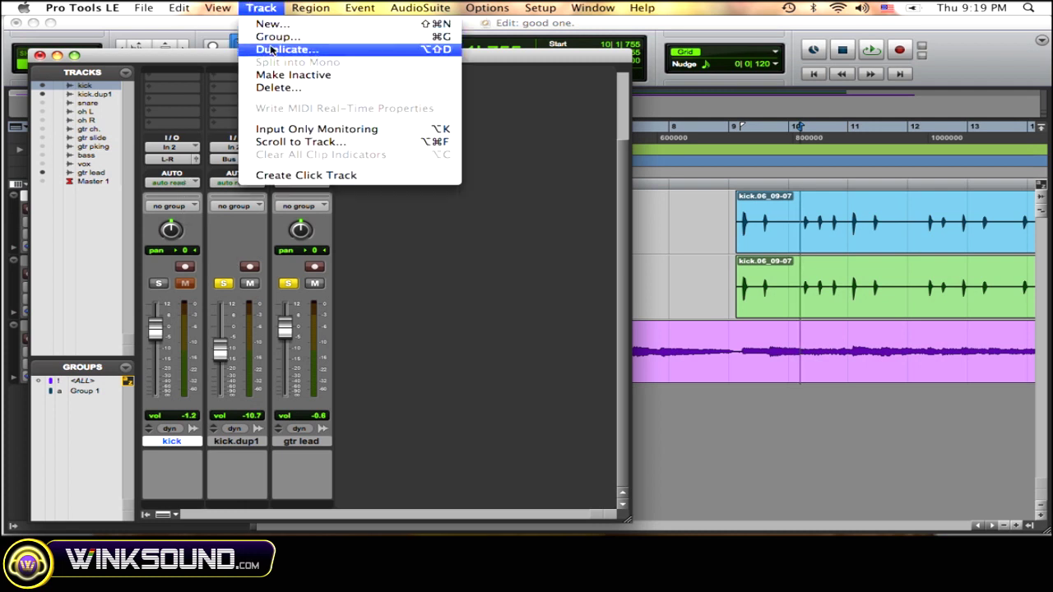
left_click(522, 117)
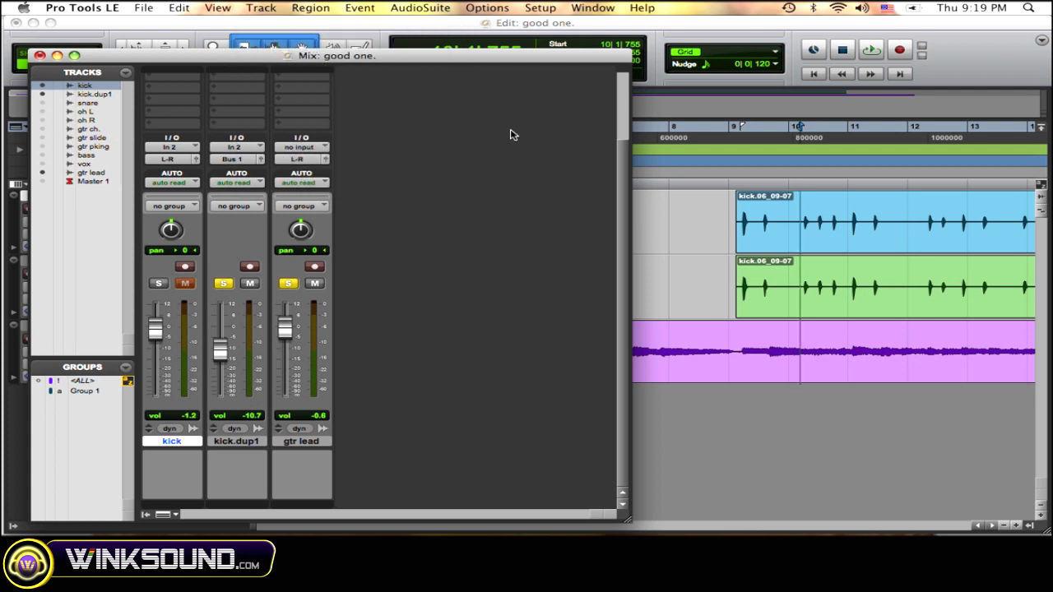
scroll(510, 134, "up", 3)
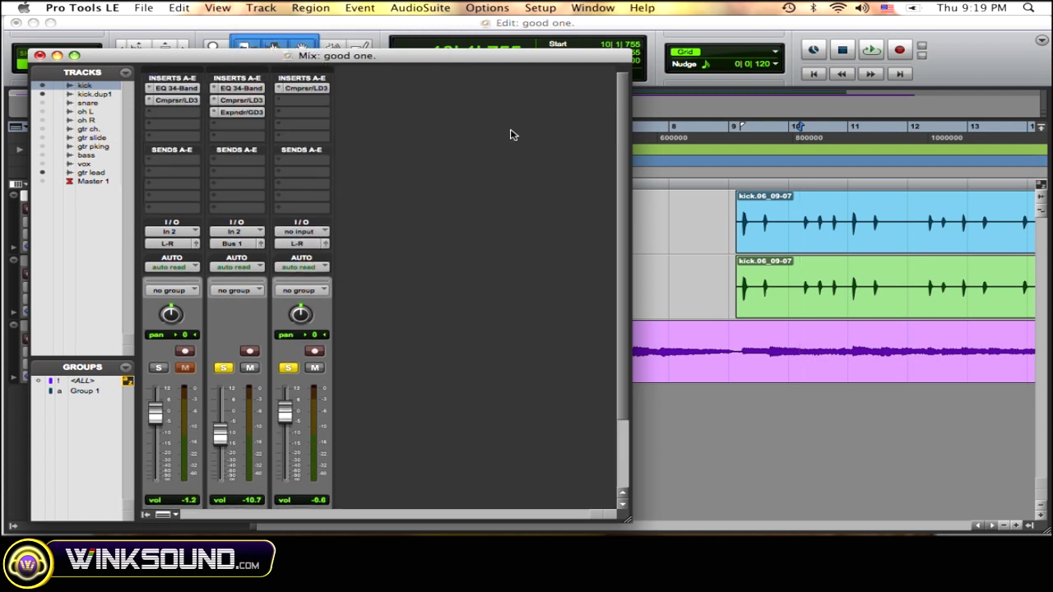
left_click(252, 113)
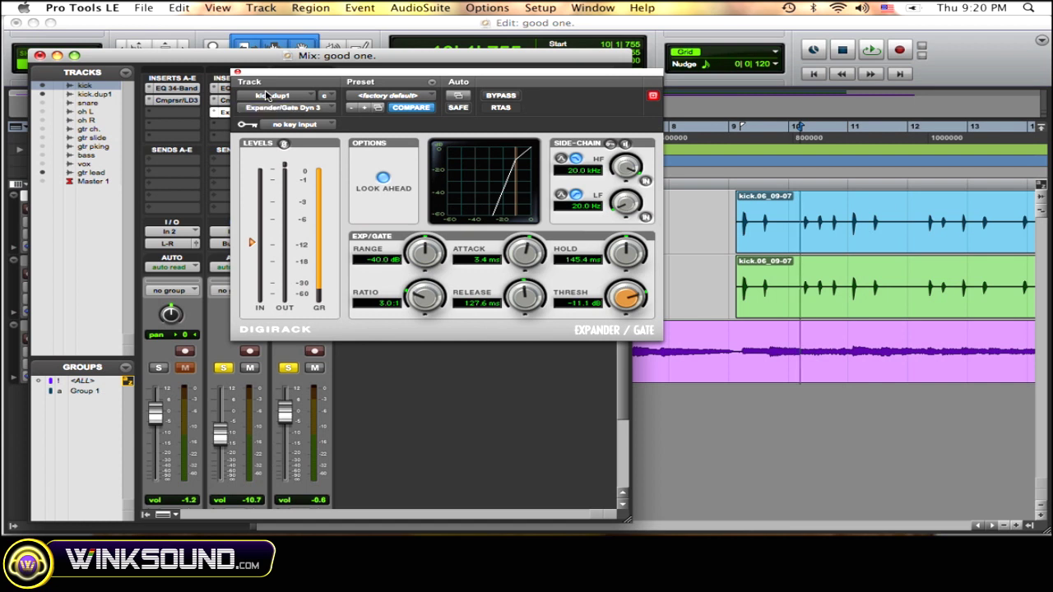
key("space")
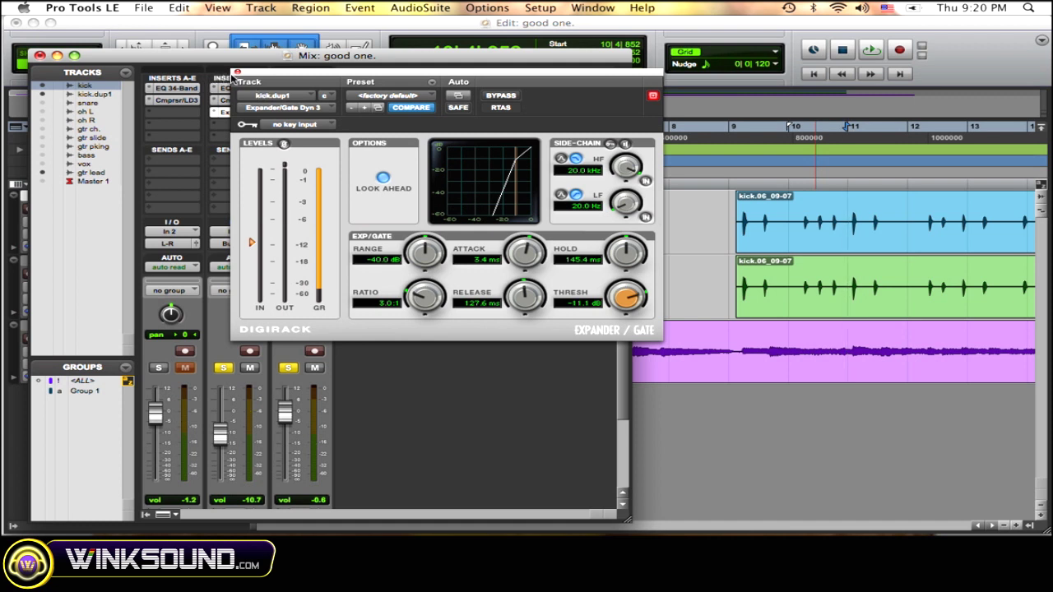
left_click(237, 73)
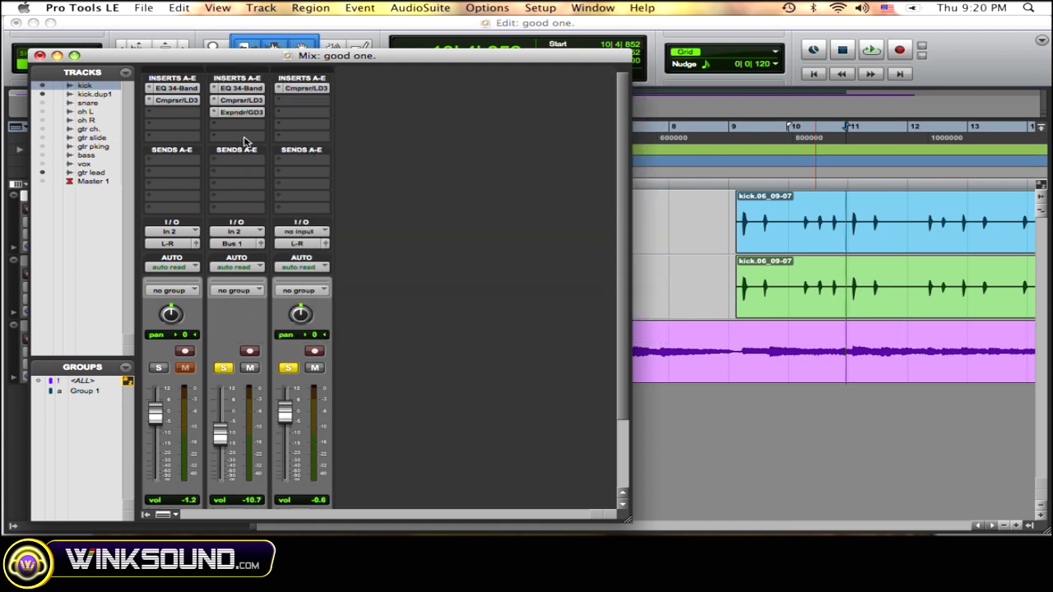
left_click(253, 244)
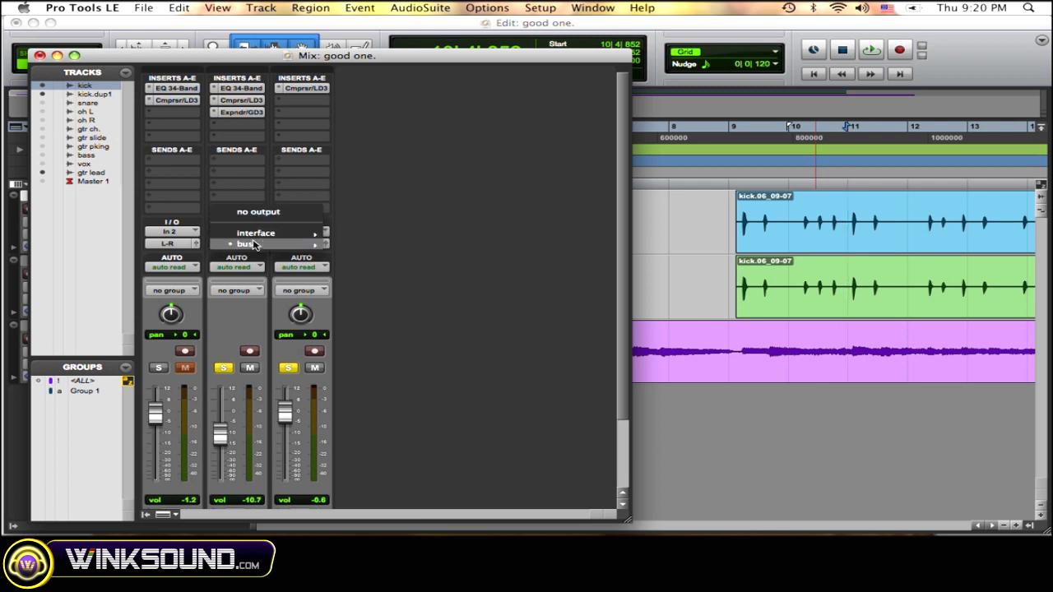
mouse_move(306, 244)
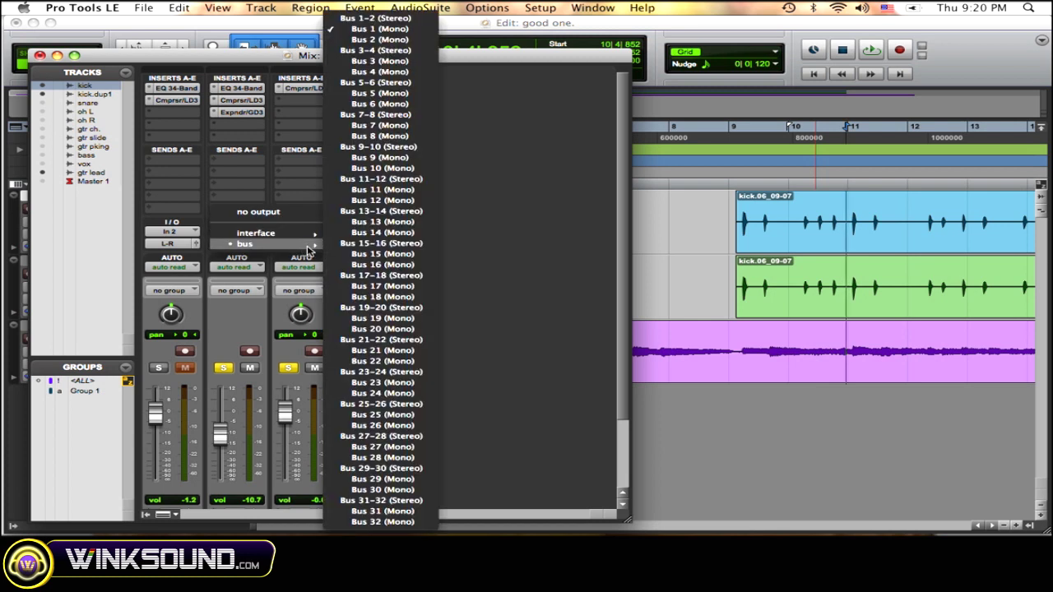
left_click(454, 198)
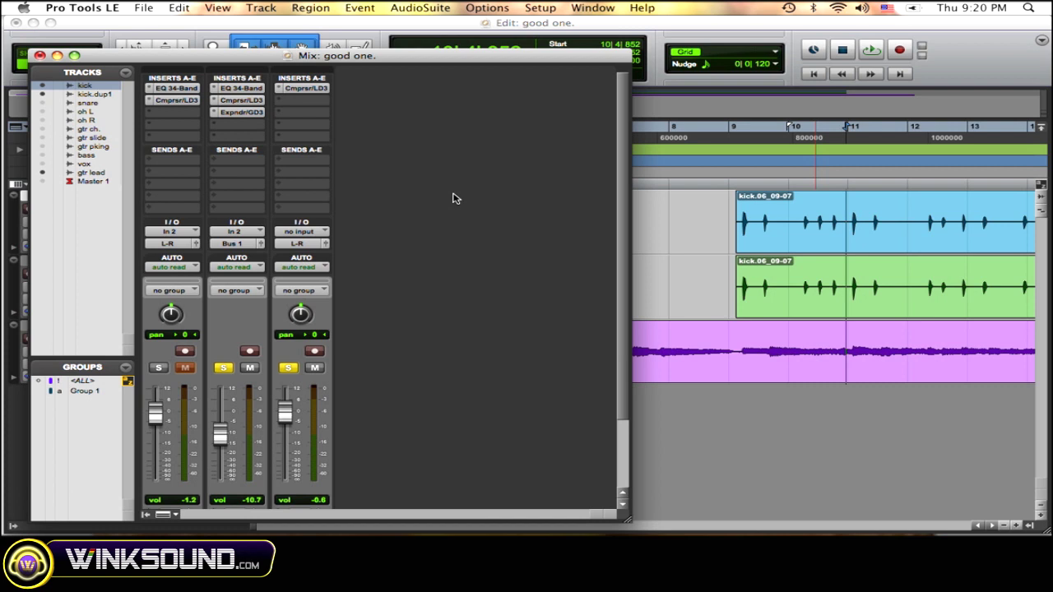
Step: Open the gtr lead Compressor/Limiter Dyn 3 and set its key input to Bus 1
left_click(320, 89)
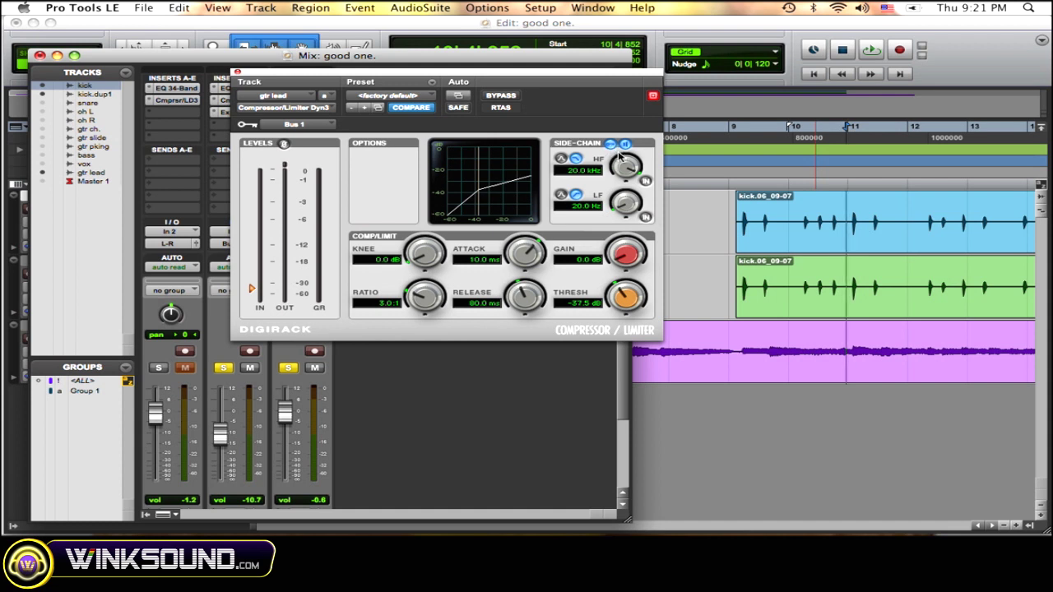
left_click(325, 125)
mouse_move(333, 125)
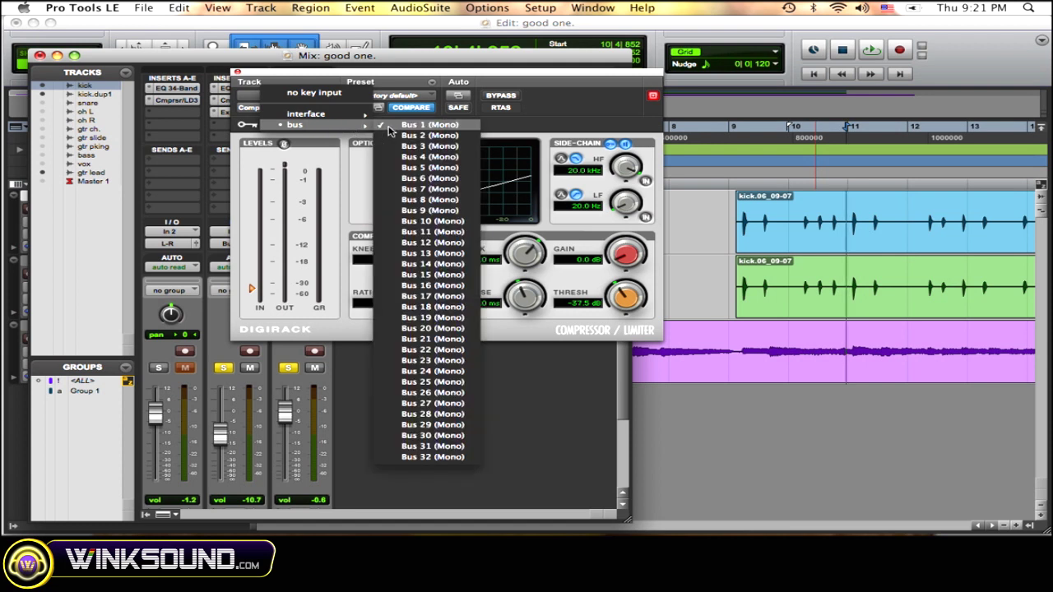
left_click(584, 130)
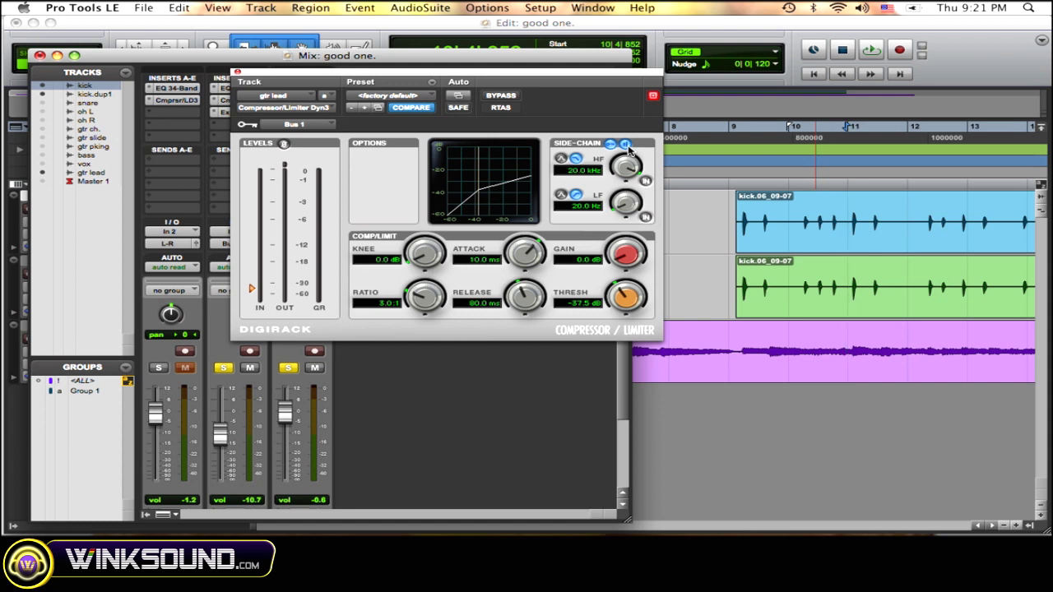
Step: Briefly audition the ducked guitar, then turn off side-chain Key Listen
key("space")
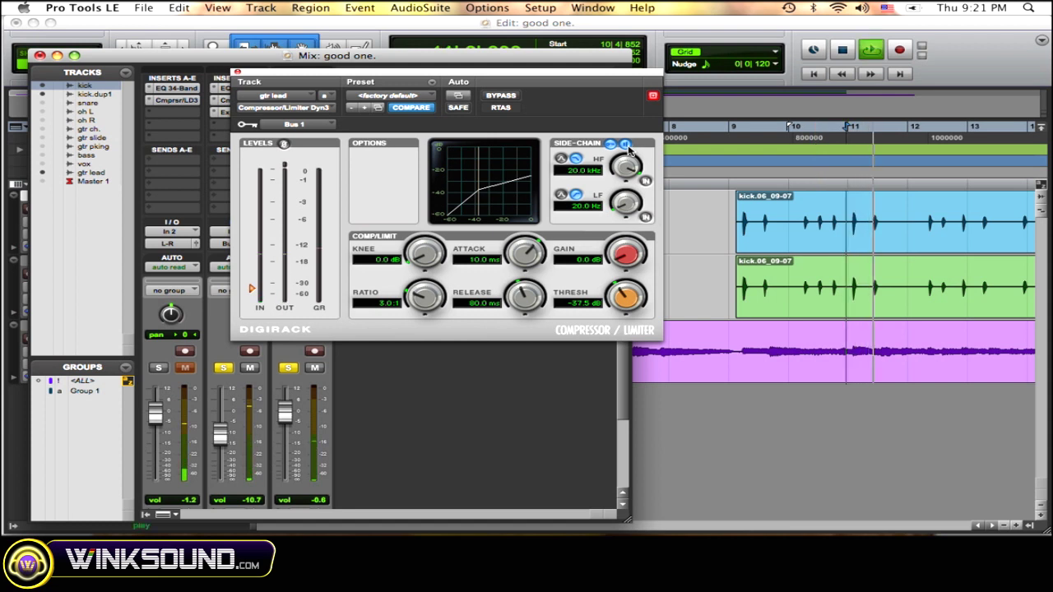
key("space")
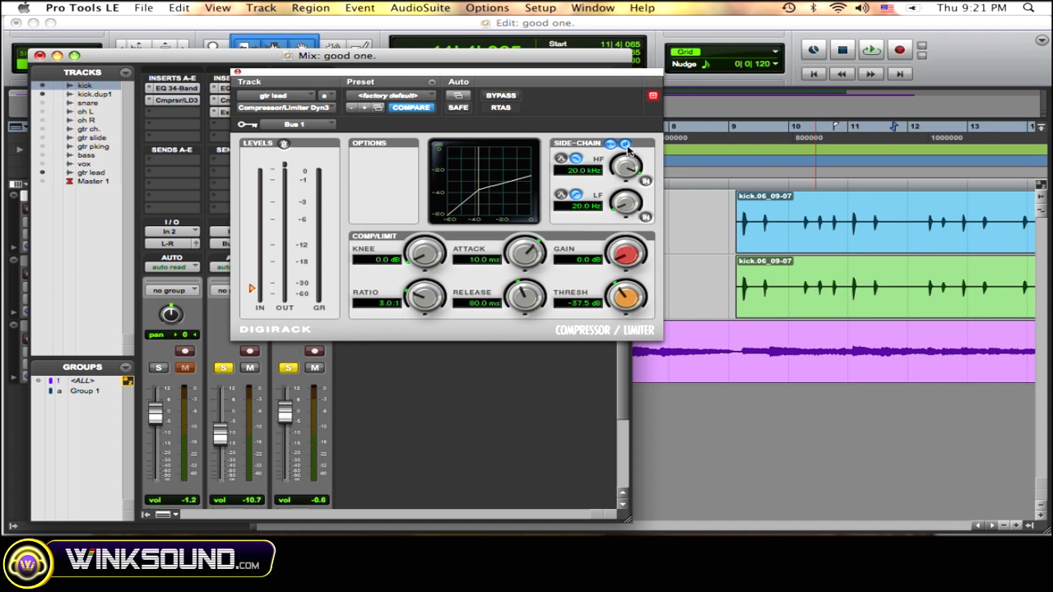
left_click(625, 144)
Step: Dial the compressor to a 4.6:1 ratio and -38.7 dB threshold while playing back with kick soloed
mouse_move(420, 297)
left_mouse_down()
mouse_move(417, 315)
mouse_move(420, 301)
left_mouse_up()
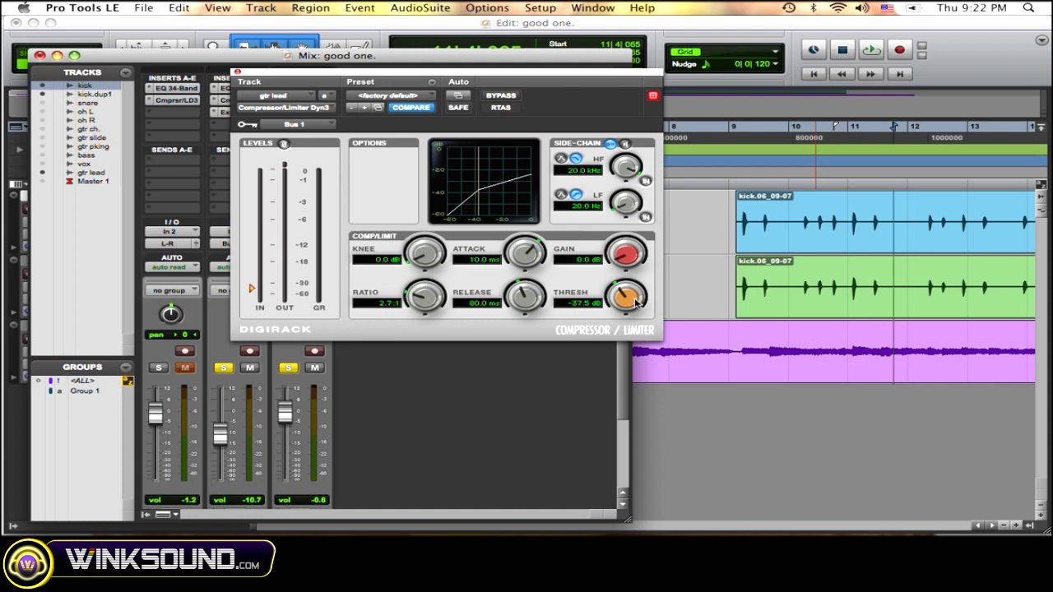
left_click_drag(635, 303, 637, 312)
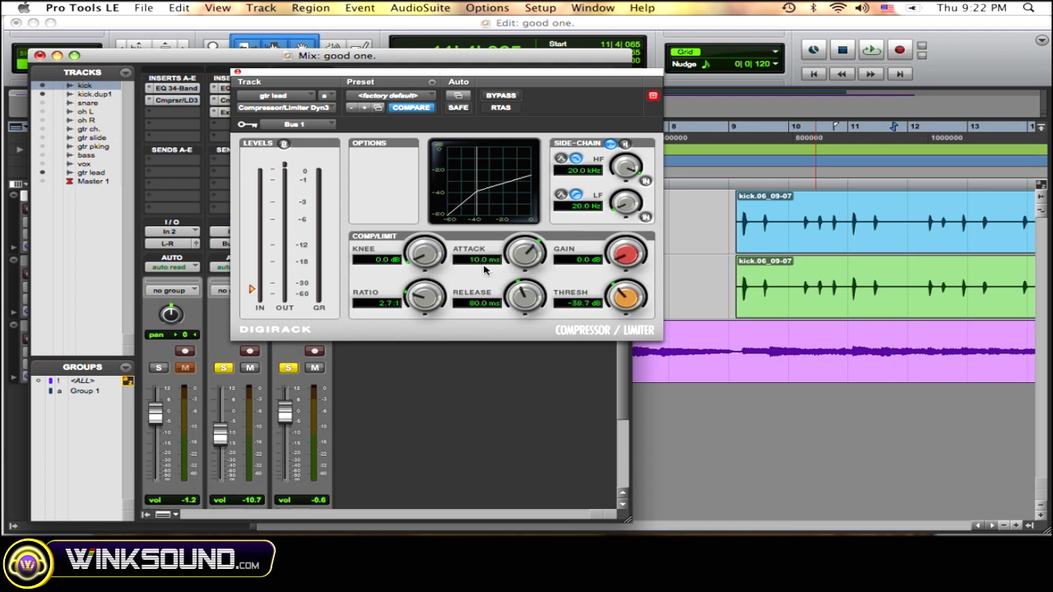
key("space")
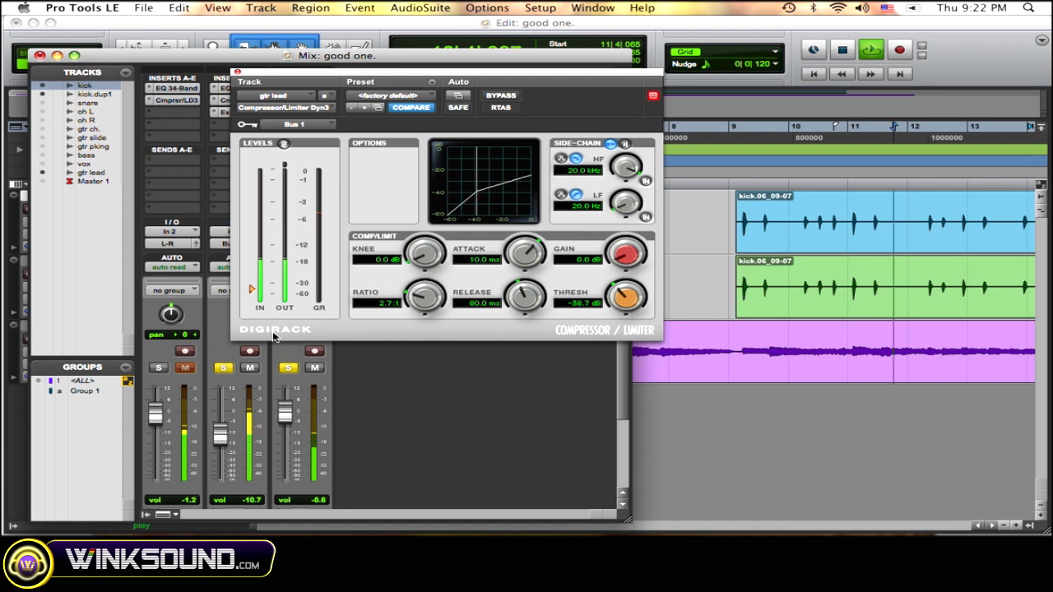
left_click(160, 369)
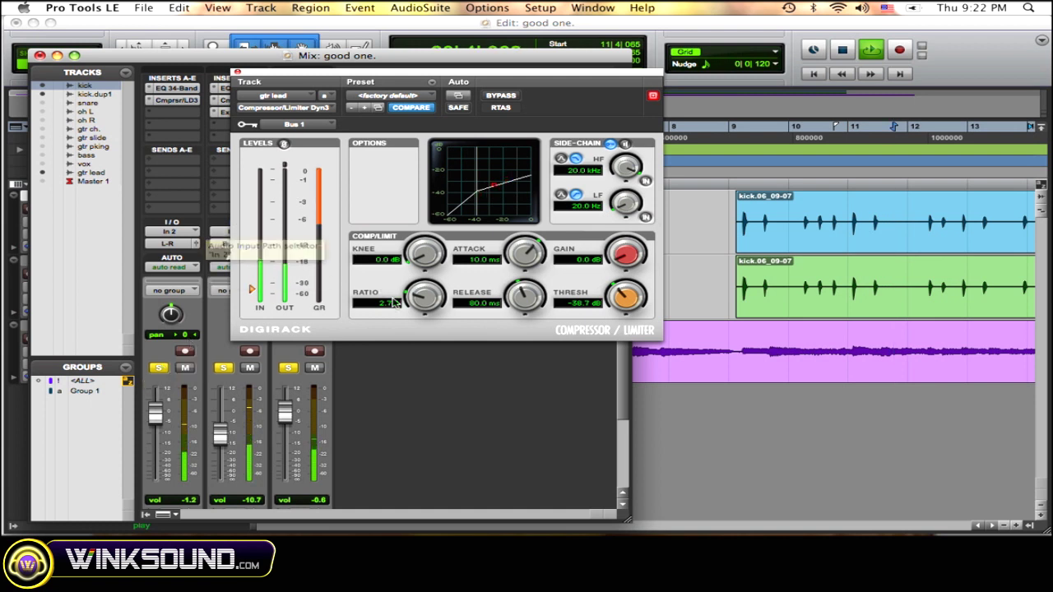
left_click_drag(418, 299, 404, 251)
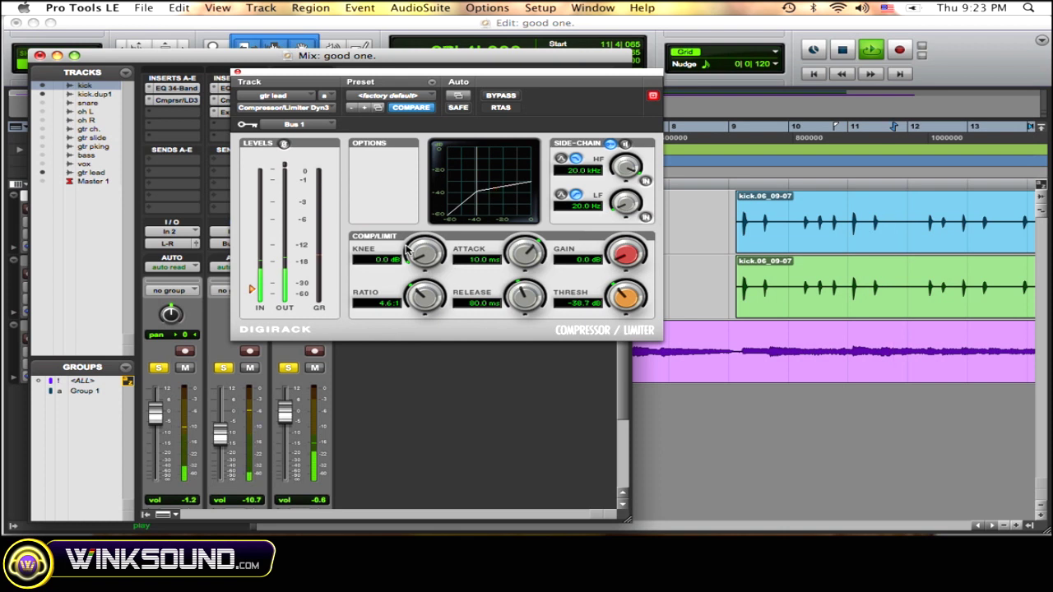
key("space")
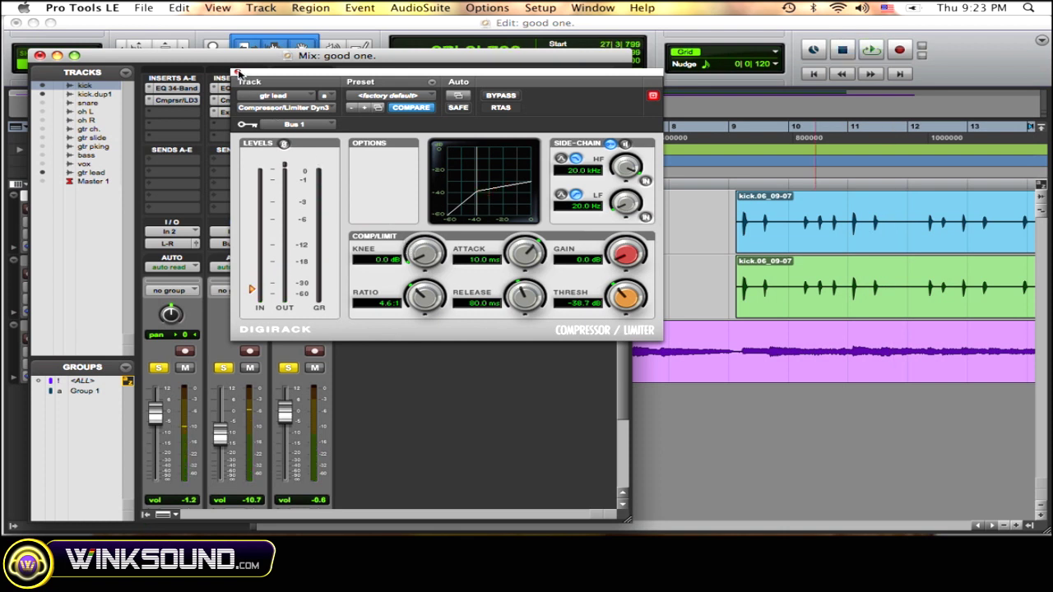
Step: Close the compressor and load a side-chain-enabled Expander/Gate Dyn 3 on gtr lead
left_click(237, 72)
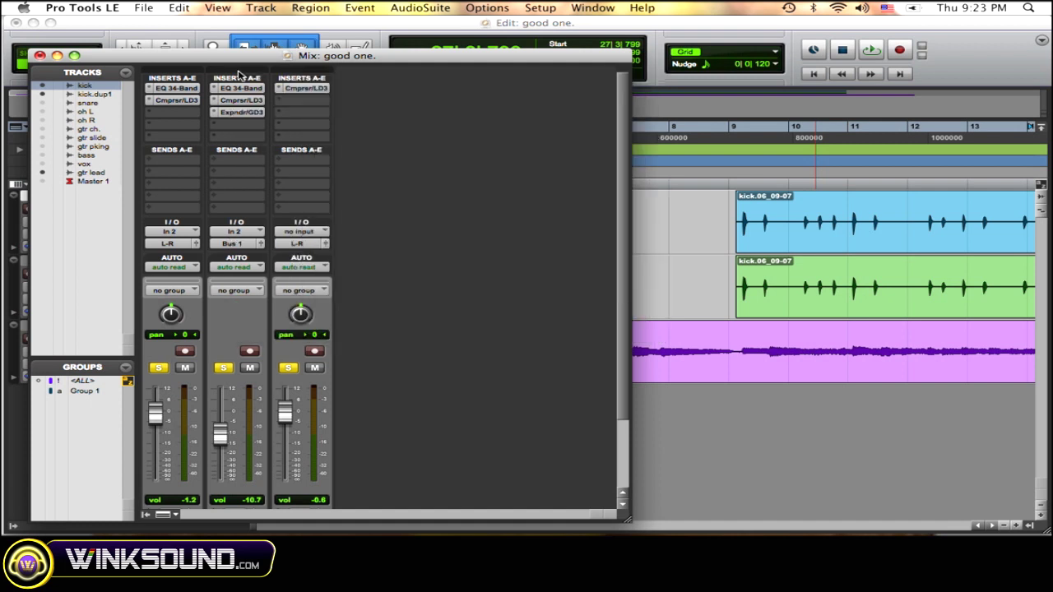
left_click(281, 89)
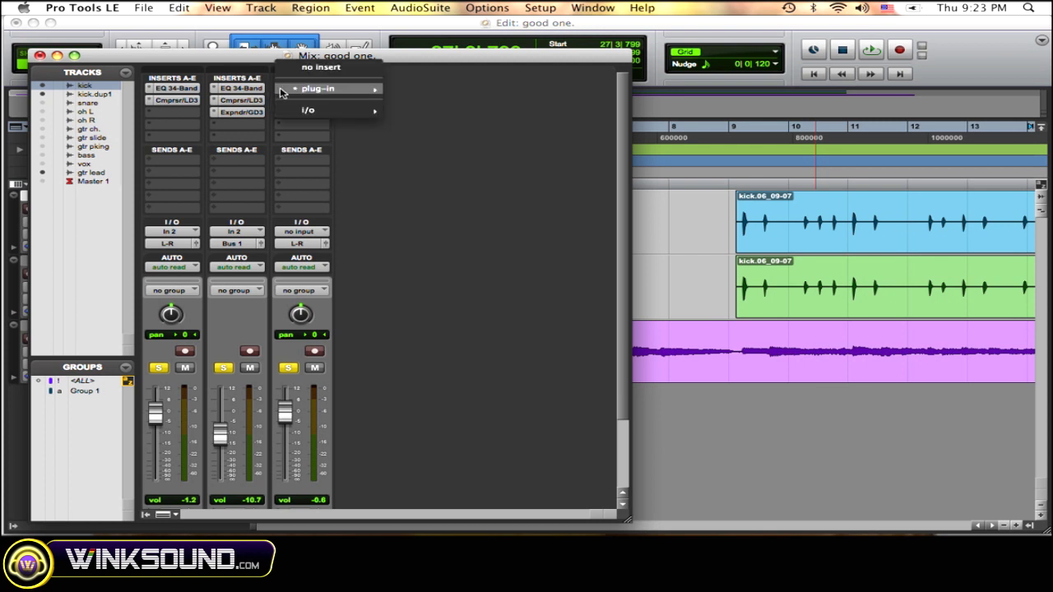
mouse_move(281, 89)
mouse_move(407, 99)
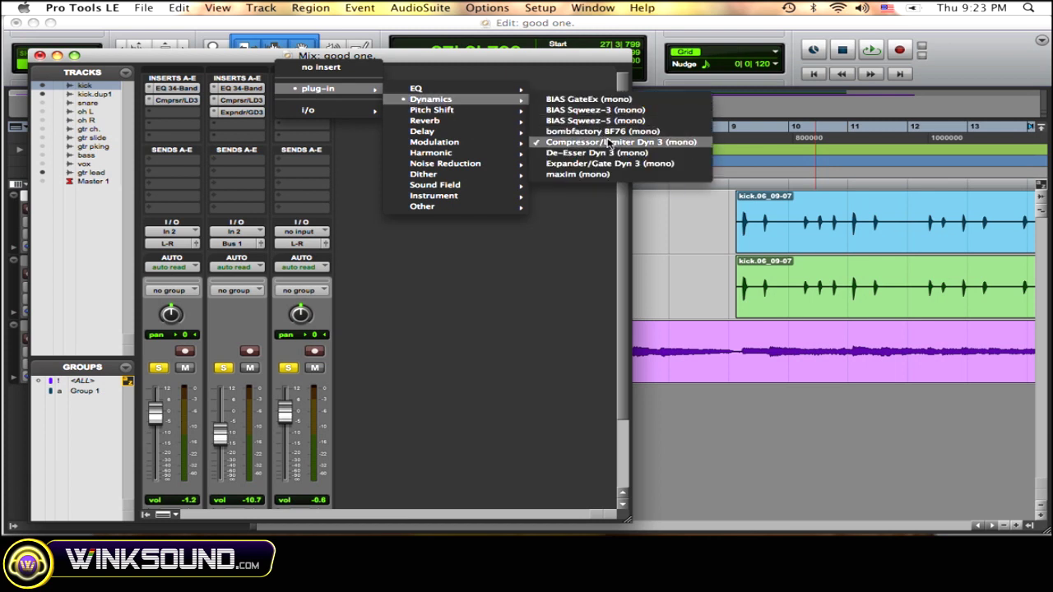
left_click(619, 164)
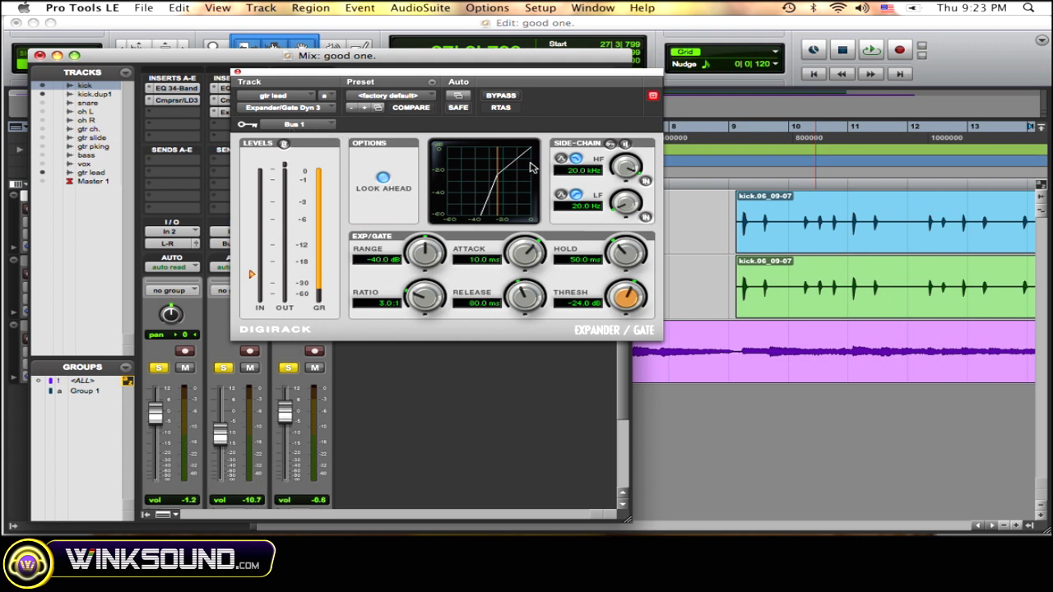
left_click(610, 144)
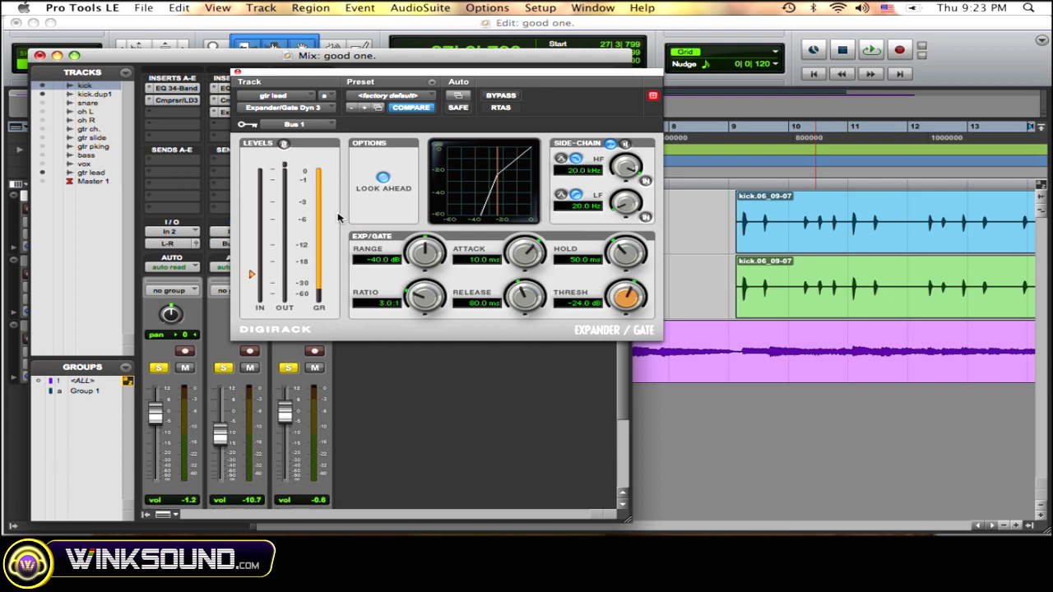
Step: Unsolo the kick, start playback, and bring the Edit window forward
left_click(159, 368)
key("space")
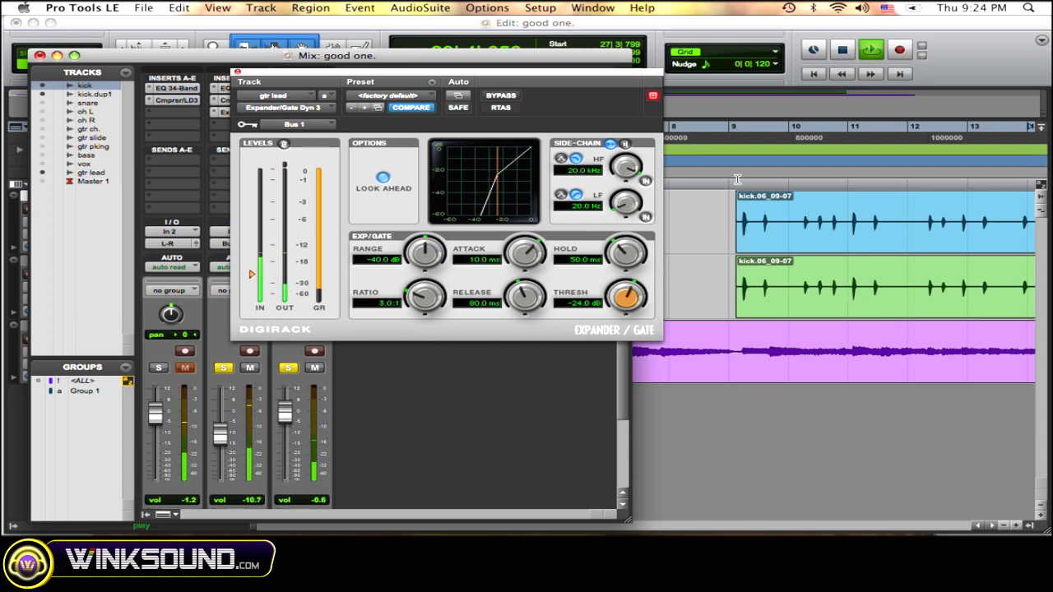
left_click(764, 144)
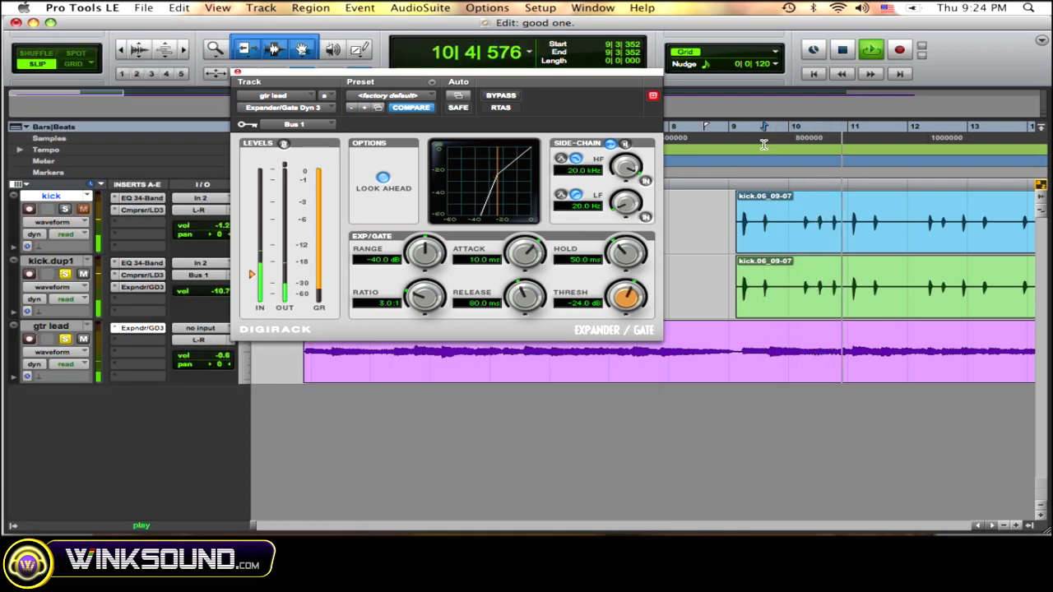
Step: Restart playback and set the guitar gate to a 4.6:1 ratio with -27.0 dB threshold
key("space")
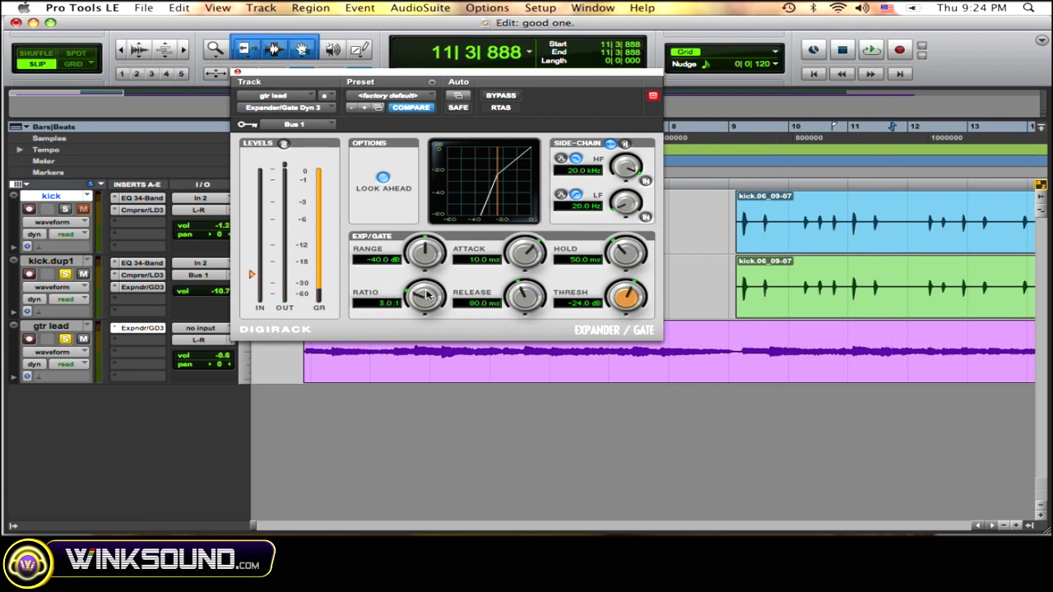
key("space")
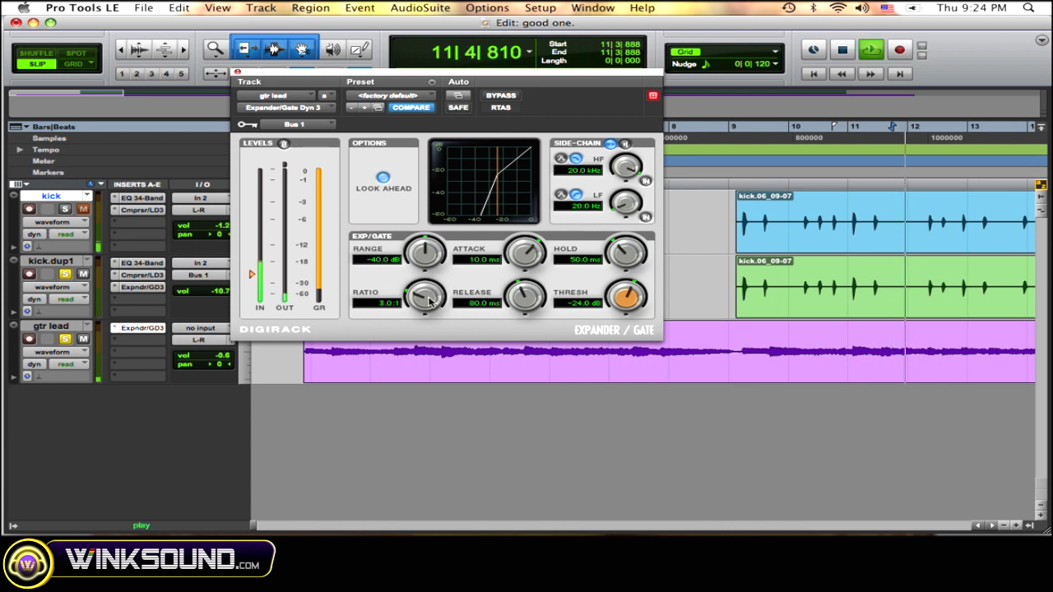
left_click_drag(429, 302, 410, 286)
mouse_move(625, 298)
left_mouse_down()
mouse_move(619, 366)
mouse_move(617, 306)
left_mouse_up()
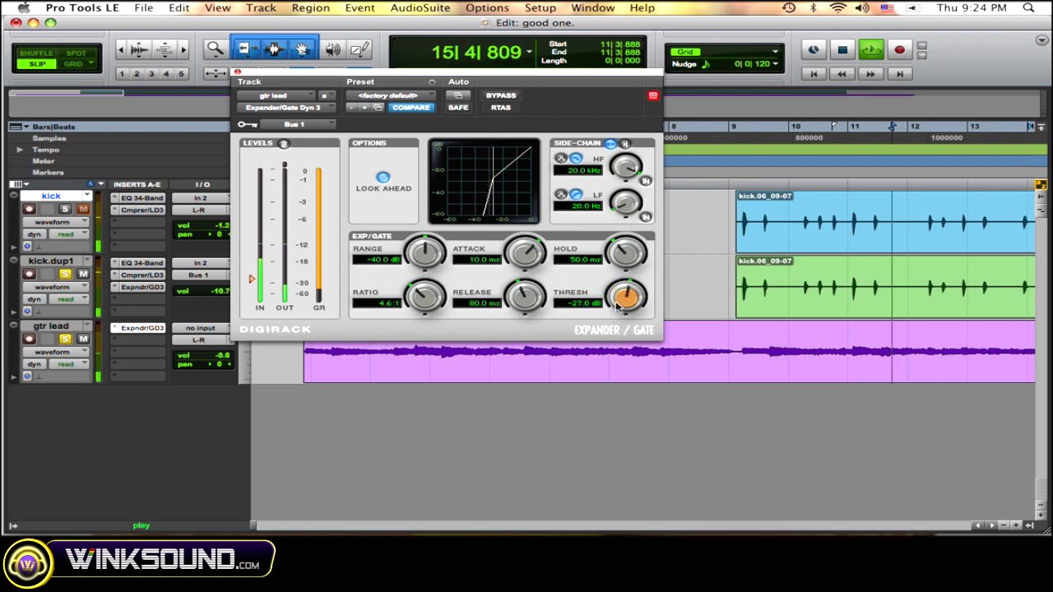